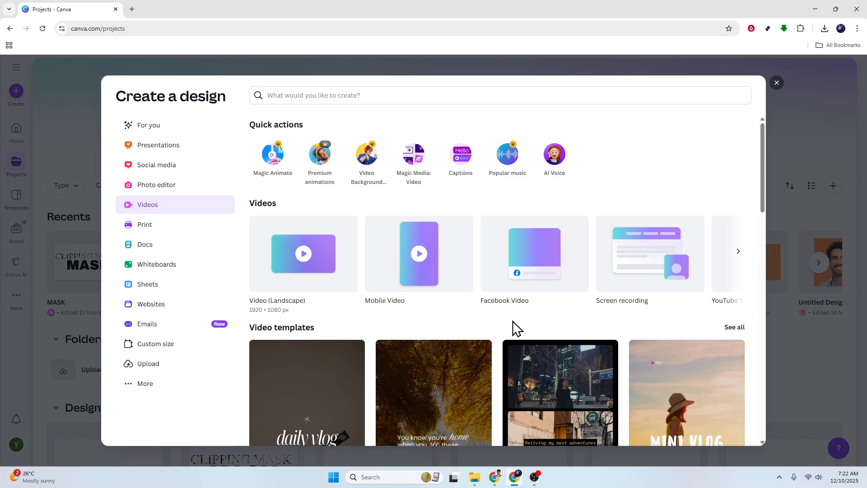
Step: Create a blank landscape video design at 1920 × 1080 px
click(777, 82)
click(15, 91)
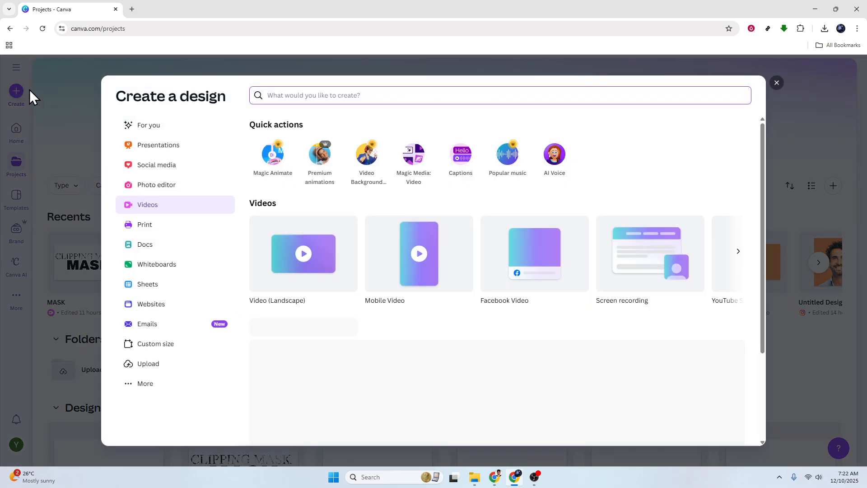
click(166, 209)
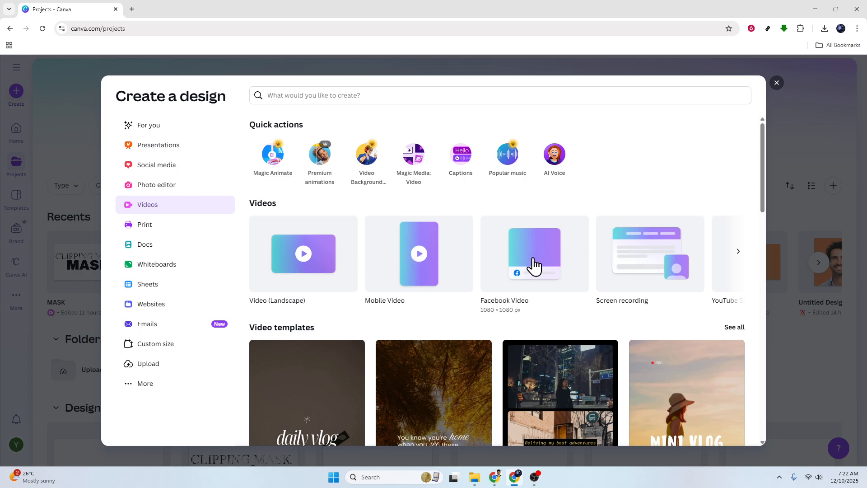
click(302, 263)
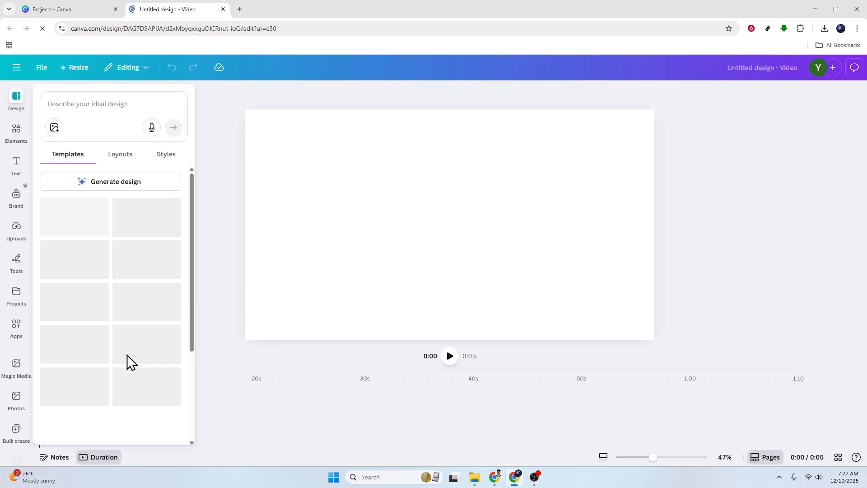
click(207, 256)
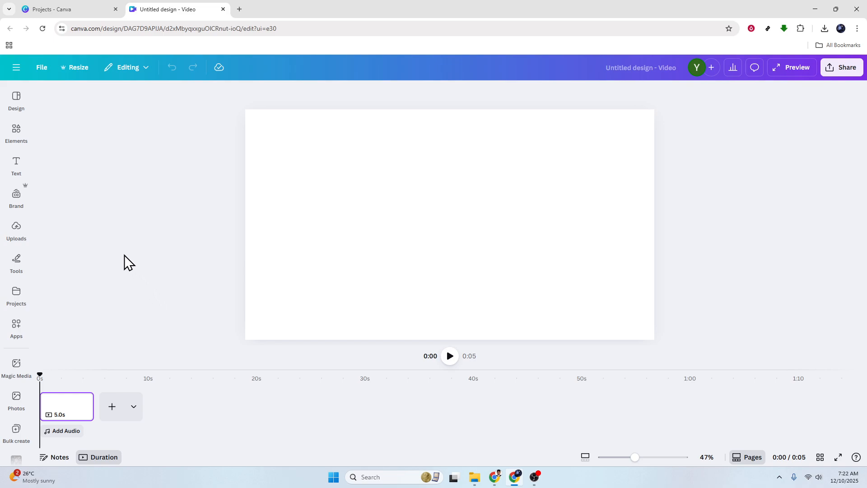
Step: Place the uploaded 2.1-second video on the blank page and shift it toward the page's upper-left corner
click(16, 230)
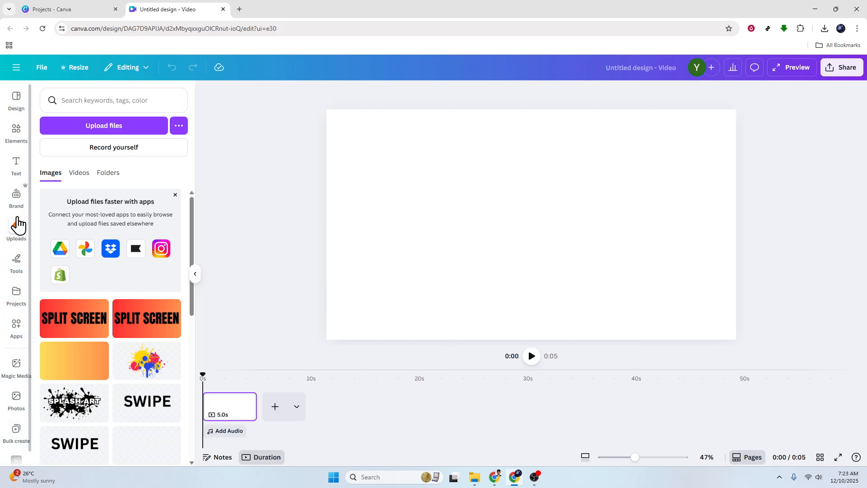
scroll(124, 374, down, 4)
scroll(126, 374, up, 4)
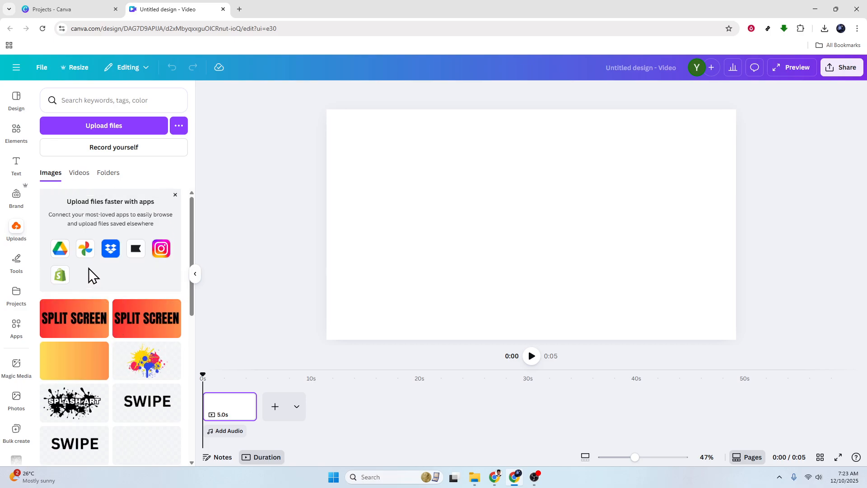
click(78, 172)
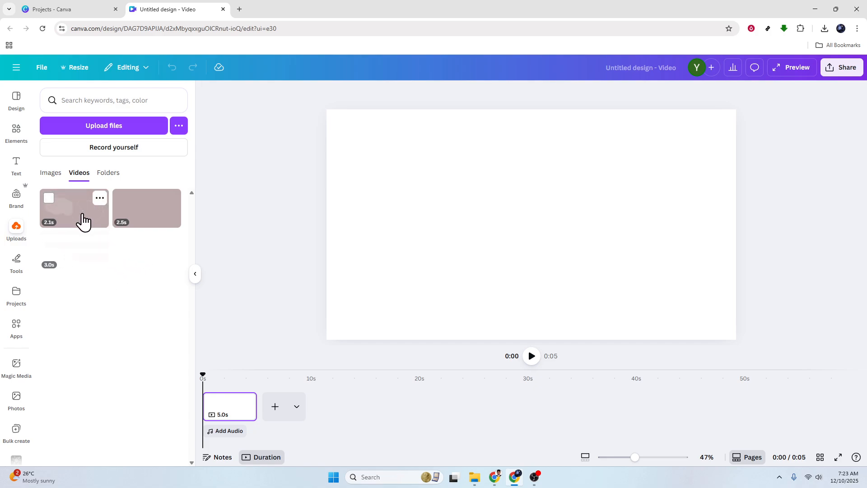
drag(70, 209, 434, 202)
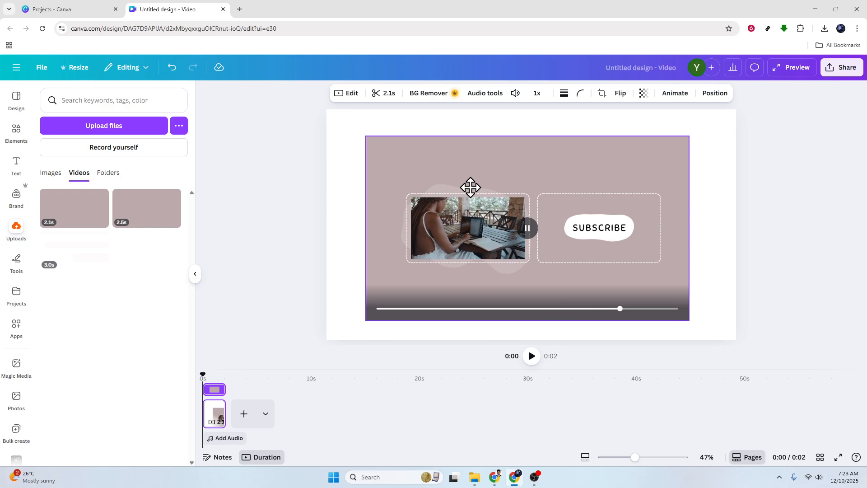
drag(436, 204, 415, 180)
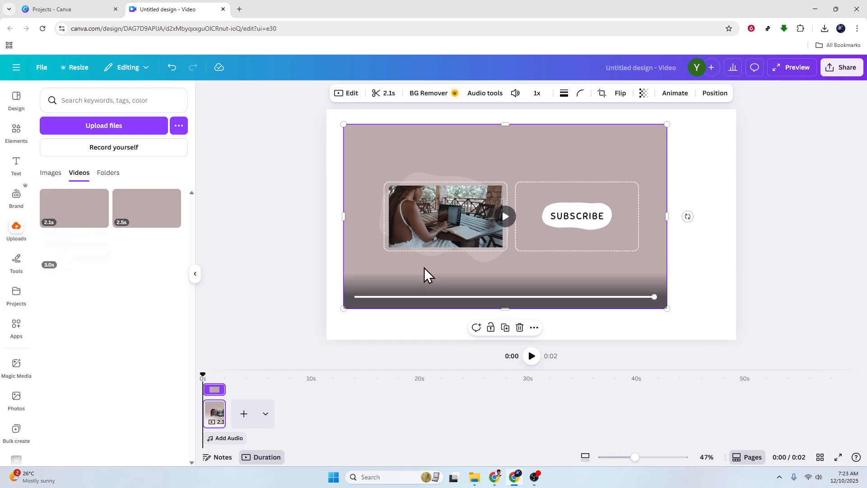
Step: Arrange the uploaded clips on the timeline with the 3.0-second clip first, the 2.5-second clip second and the 2.1-second clip last
drag(71, 258, 249, 415)
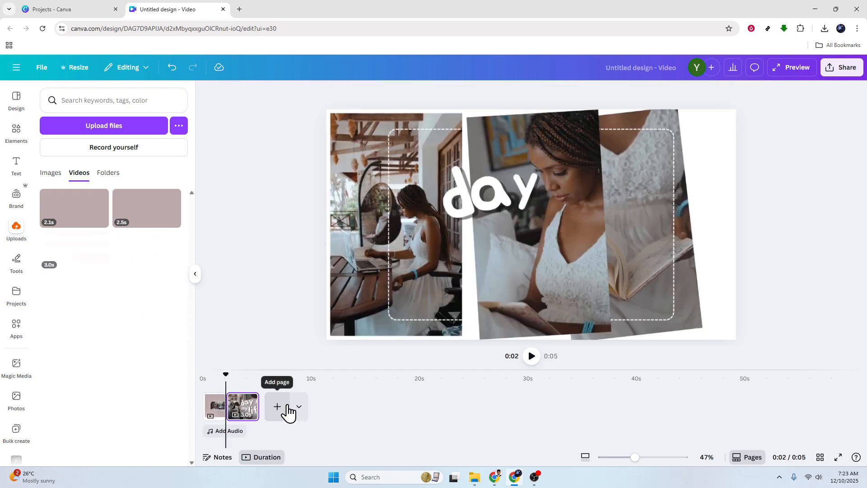
drag(243, 409, 208, 408)
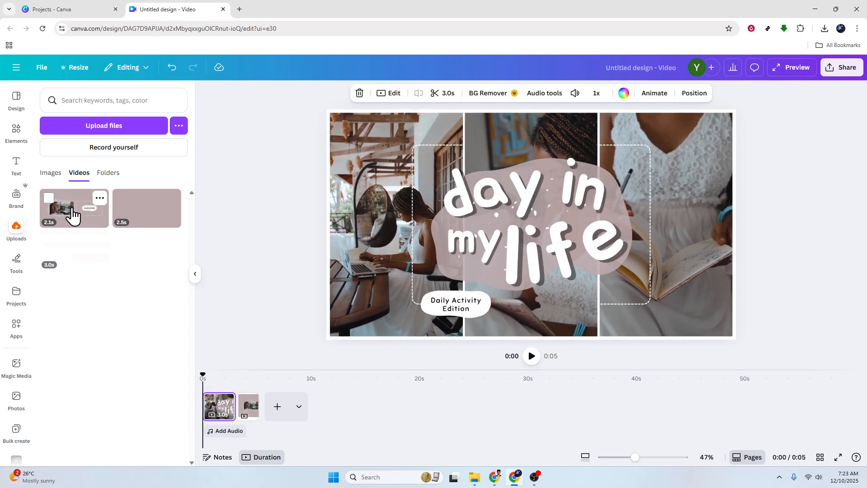
drag(77, 217, 299, 411)
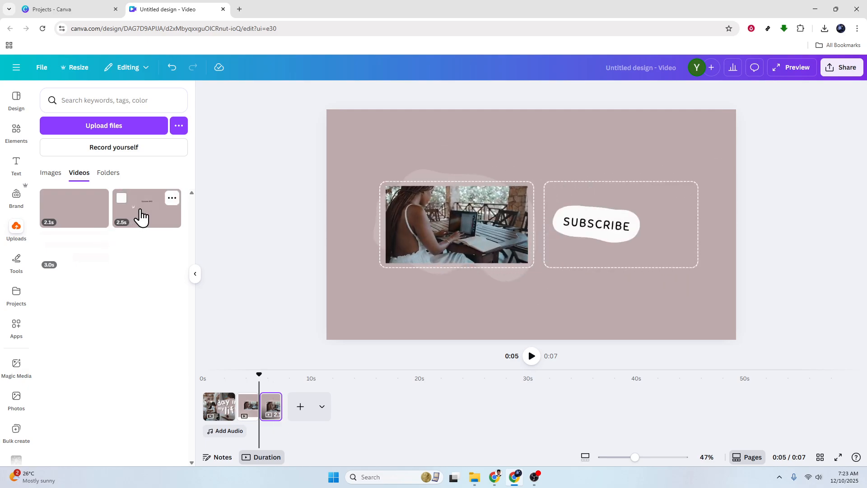
drag(147, 217, 251, 409)
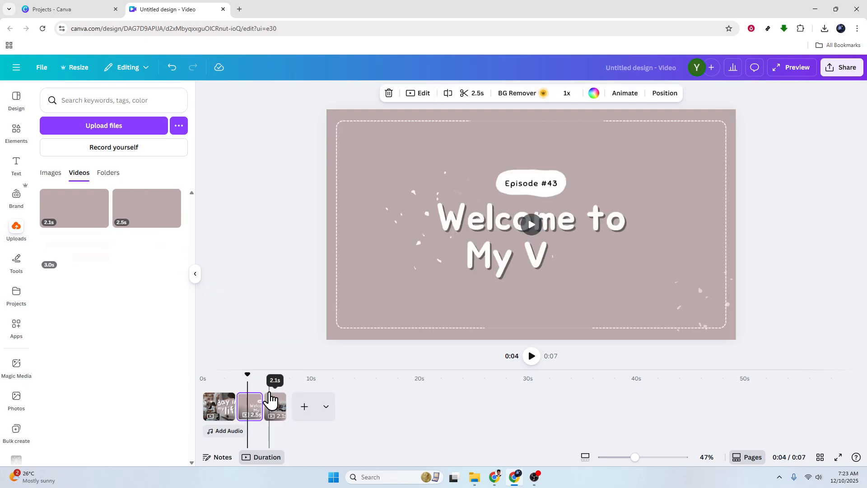
Step: Trim the opening "day in my life" clip and the "Welcome to My Vlog" clip to about 2.4 seconds each
drag(248, 374, 214, 374)
click(222, 408)
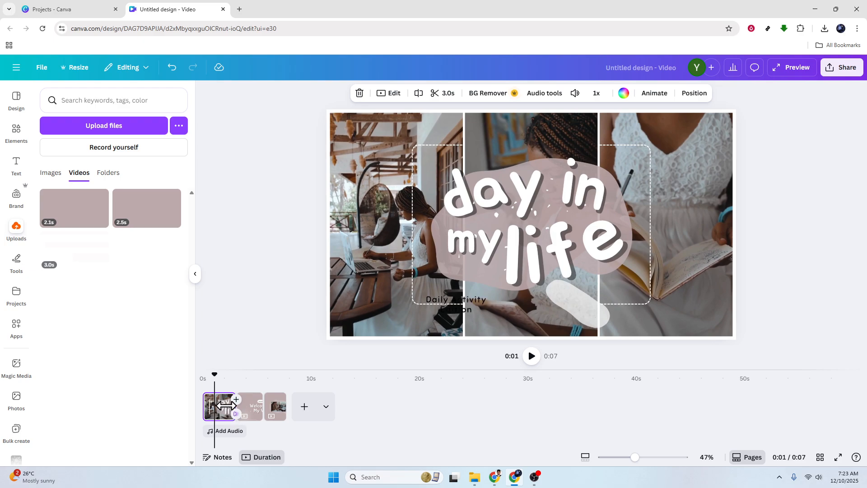
click(227, 405)
drag(231, 406, 229, 406)
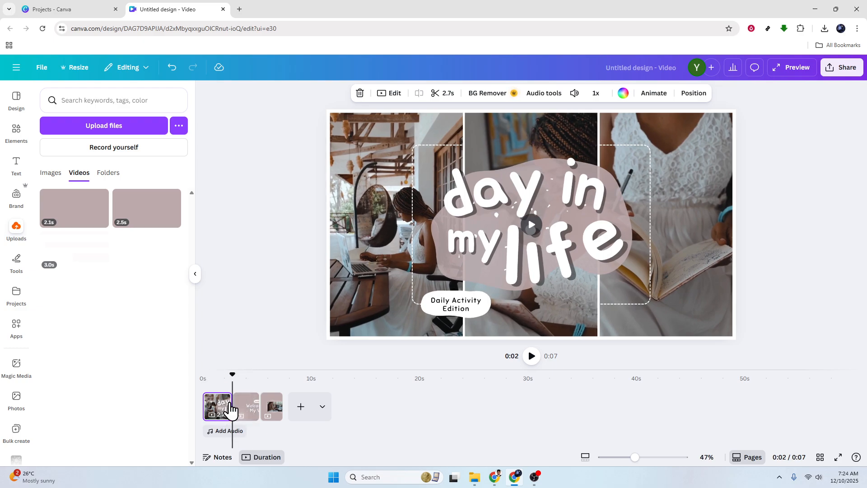
click(220, 407)
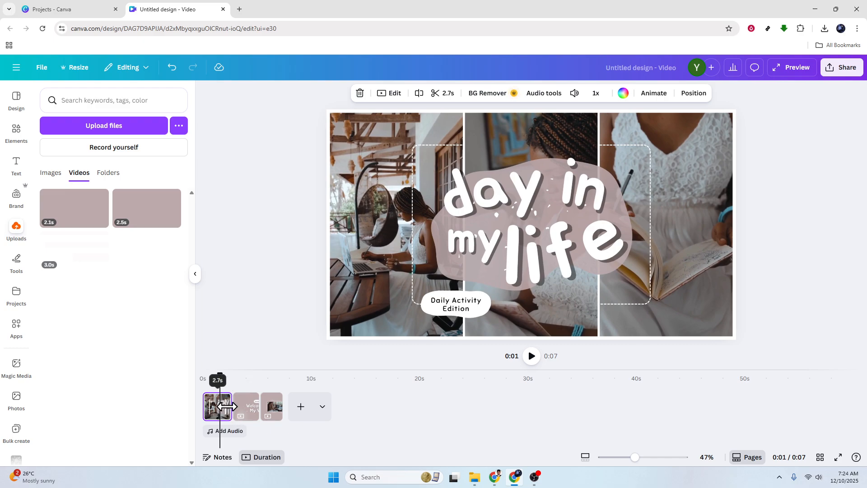
drag(226, 407, 224, 406)
click(240, 407)
drag(235, 407, 235, 407)
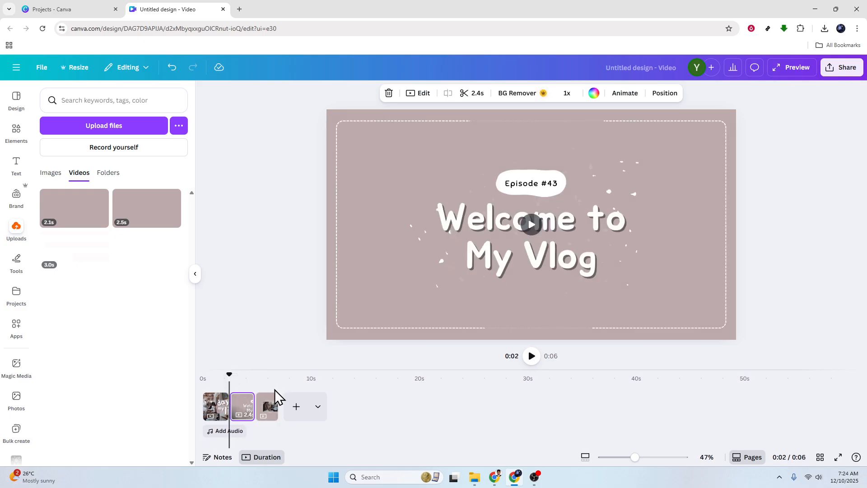
Step: Add a Match & Move transition after the first clip, set its duration to 1.2 seconds, and apply it between all pages
mouse_move(232, 417)
click(228, 415)
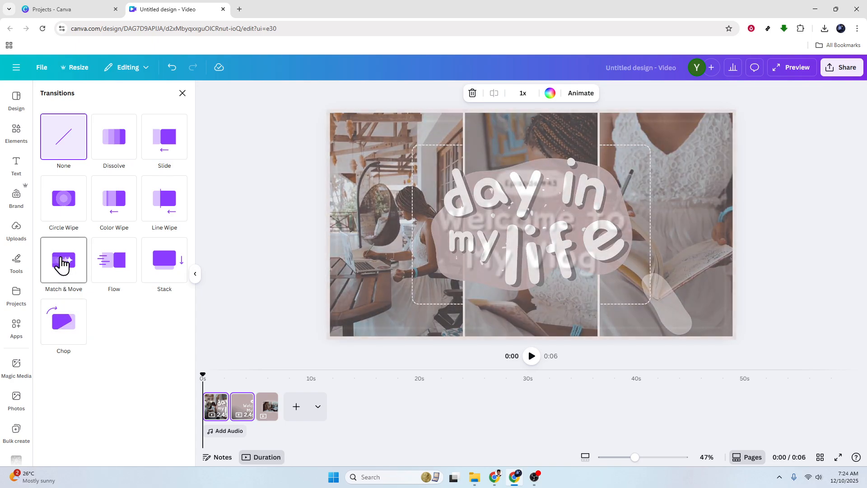
click(65, 263)
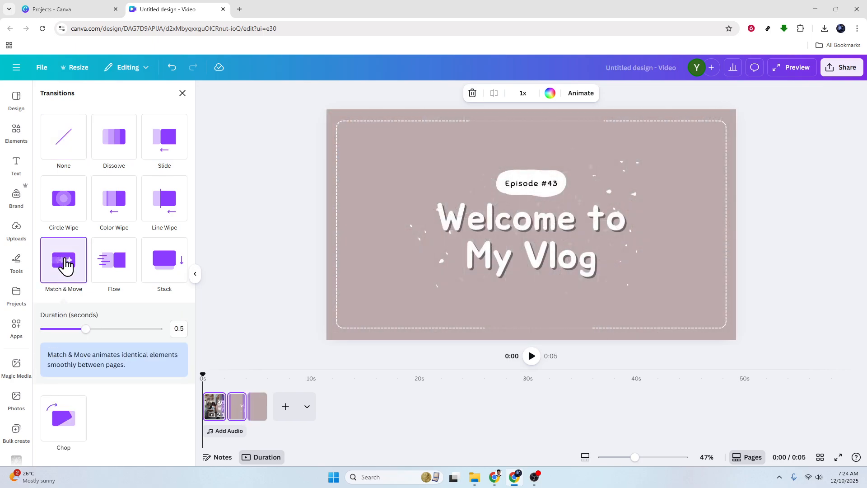
drag(87, 330, 157, 324)
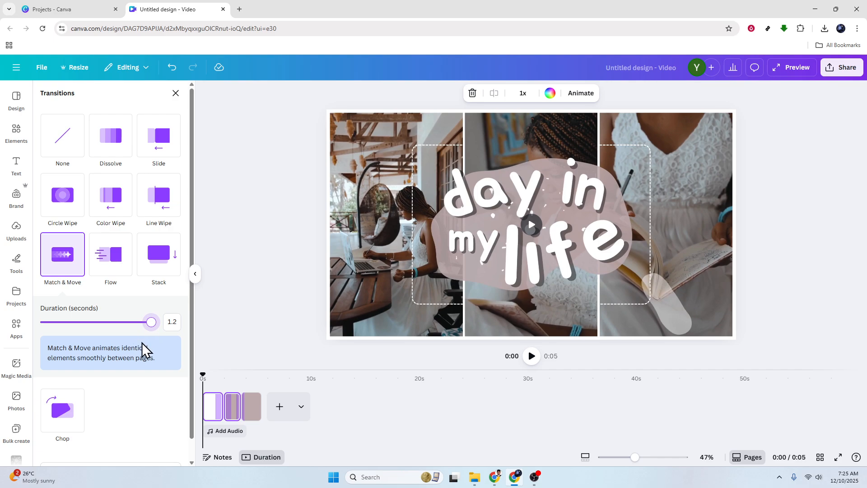
scroll(163, 387, down, 1)
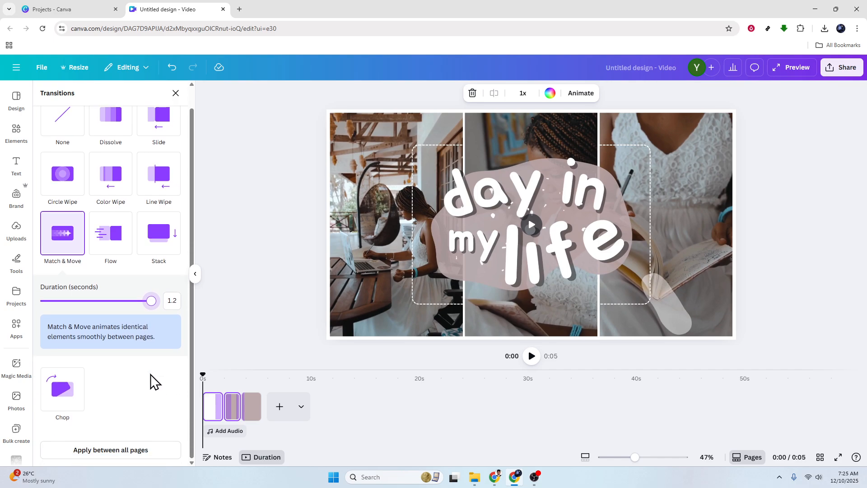
click(134, 448)
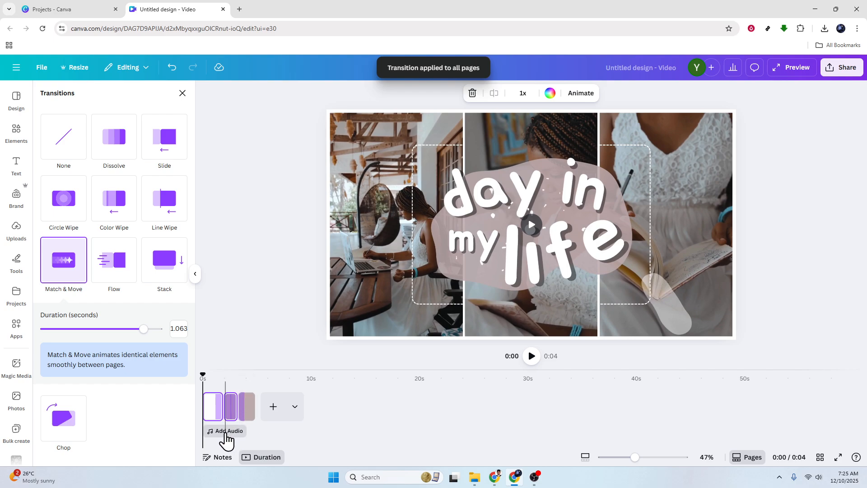
Step: Add the music track "That Time of the Year" to the video's timeline
click(225, 433)
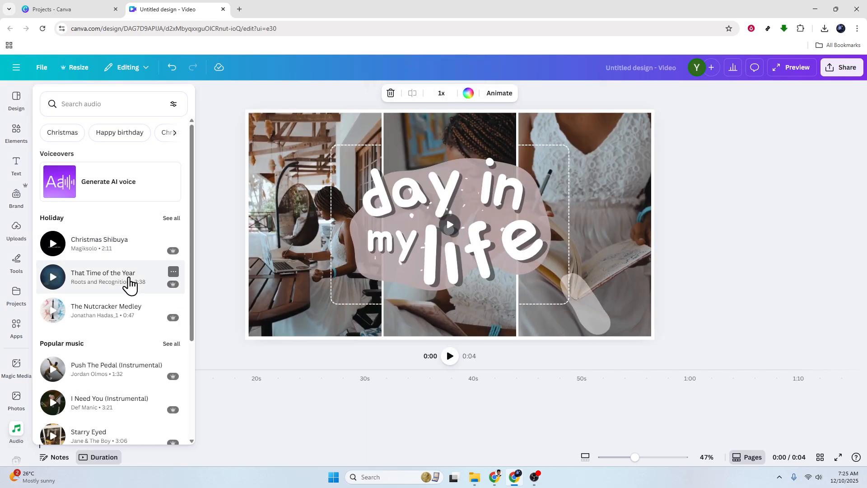
scroll(128, 289, down, 3)
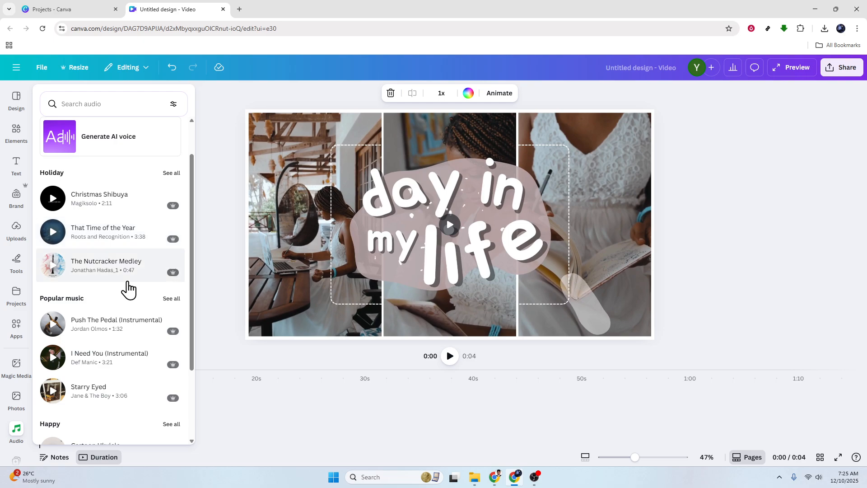
click(18, 230)
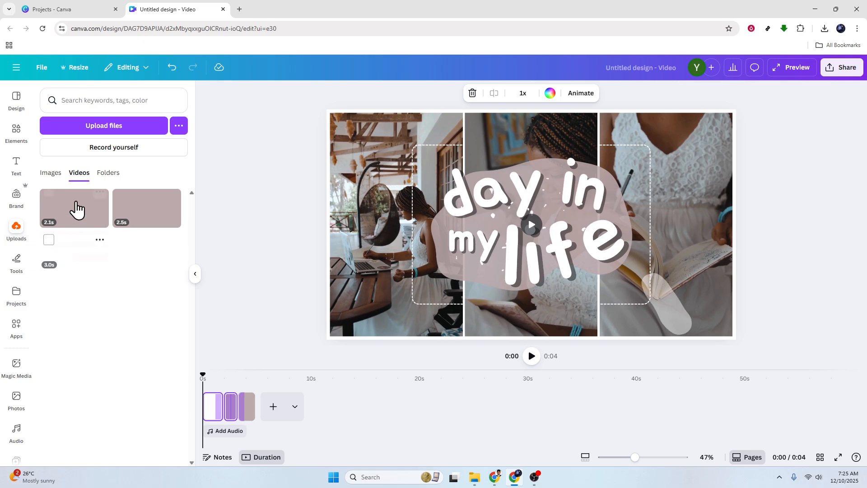
click(50, 173)
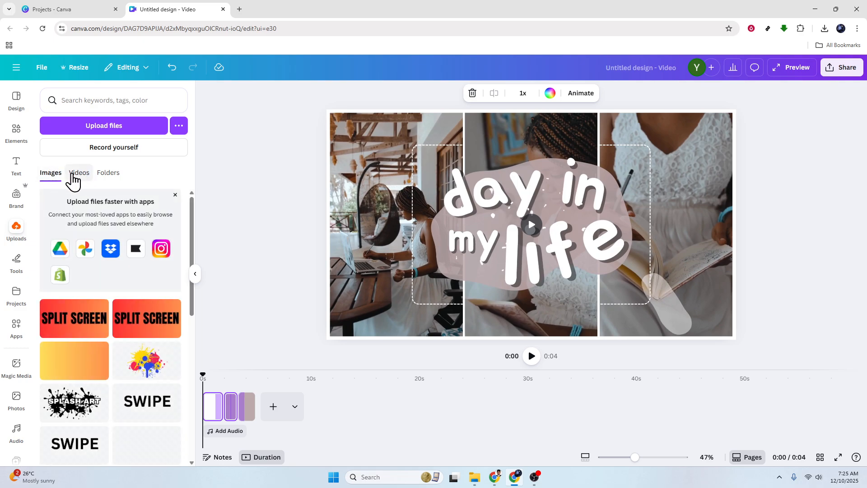
click(78, 174)
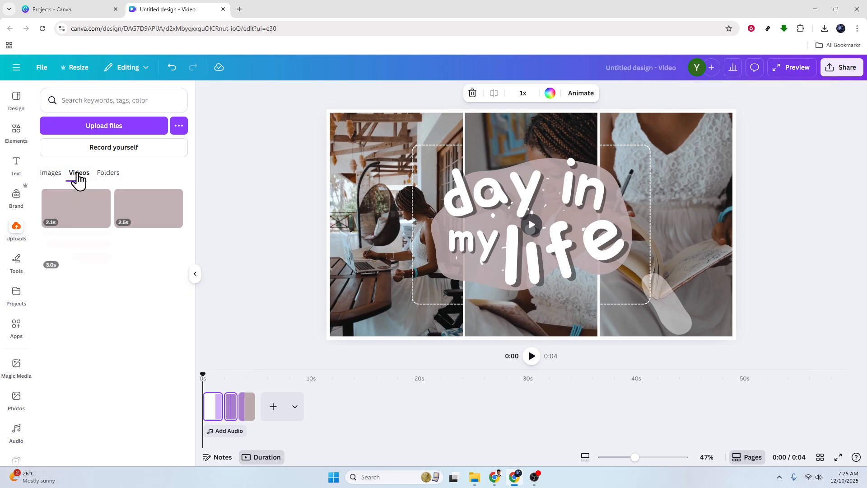
click(222, 434)
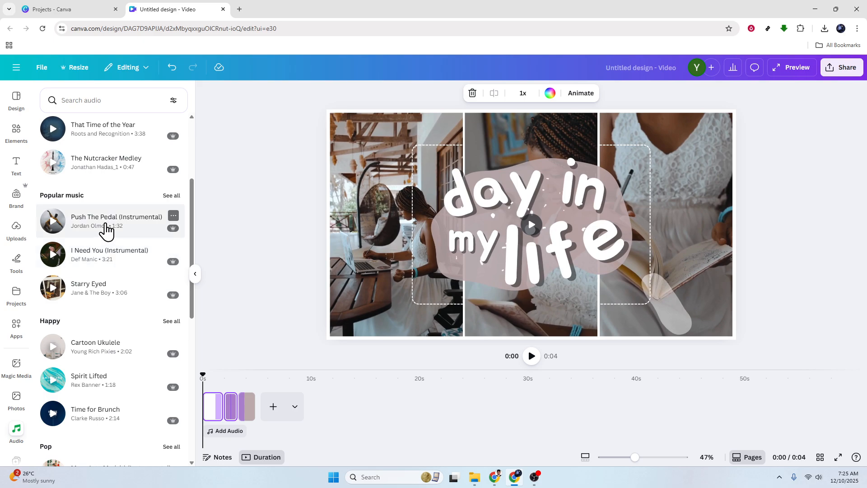
click(93, 139)
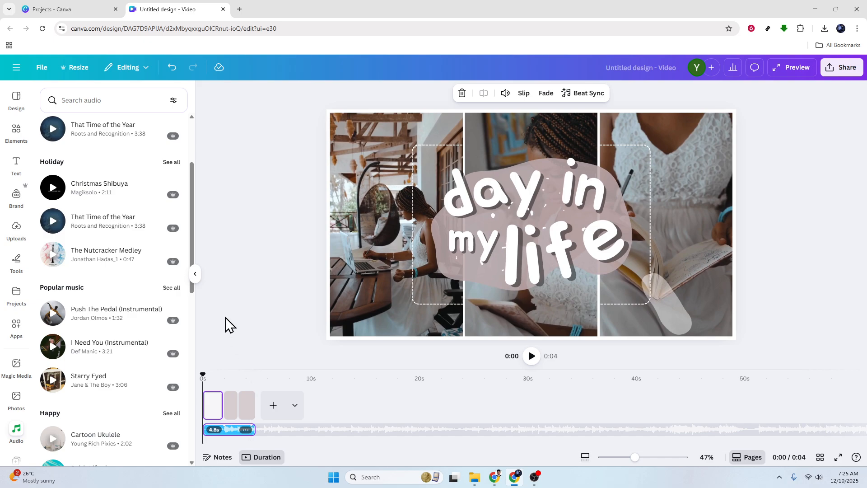
click(196, 274)
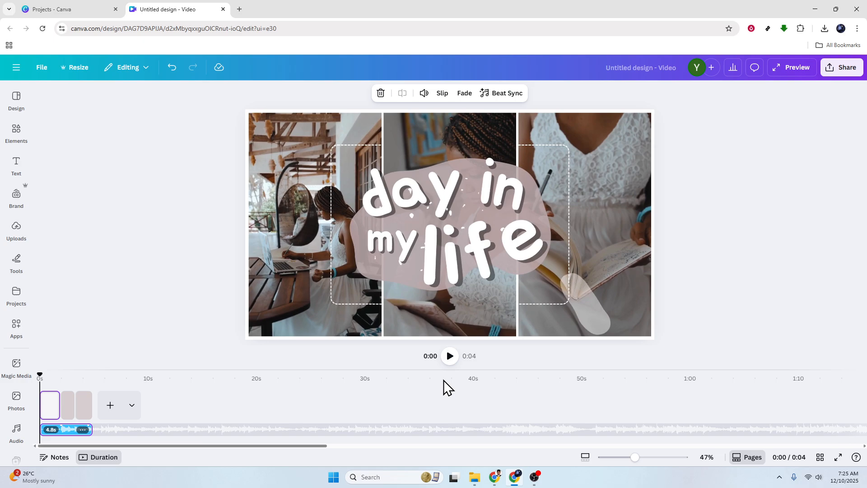
Step: Preview the video with its music and view the editing options available for the audio track
click(449, 356)
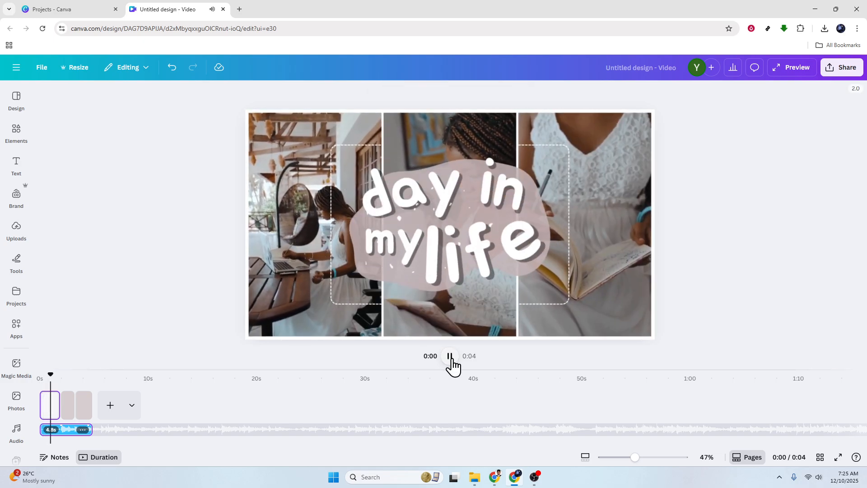
click(543, 292)
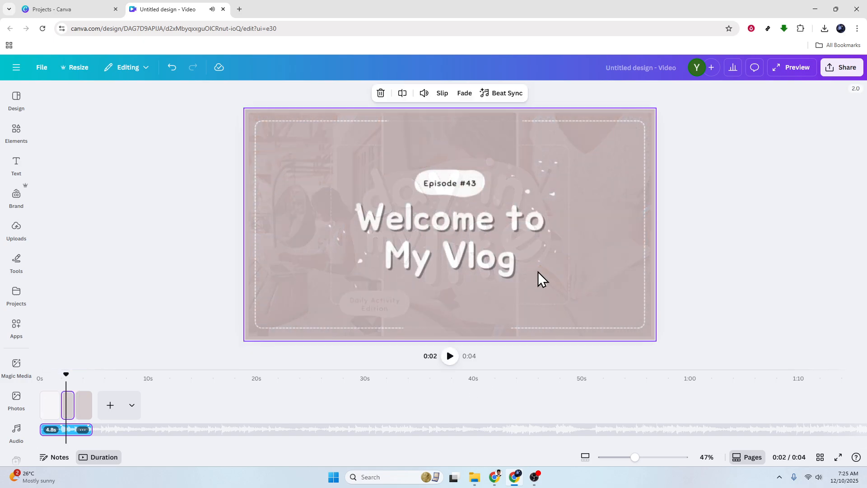
drag(66, 375, 40, 382)
click(68, 437)
click(83, 430)
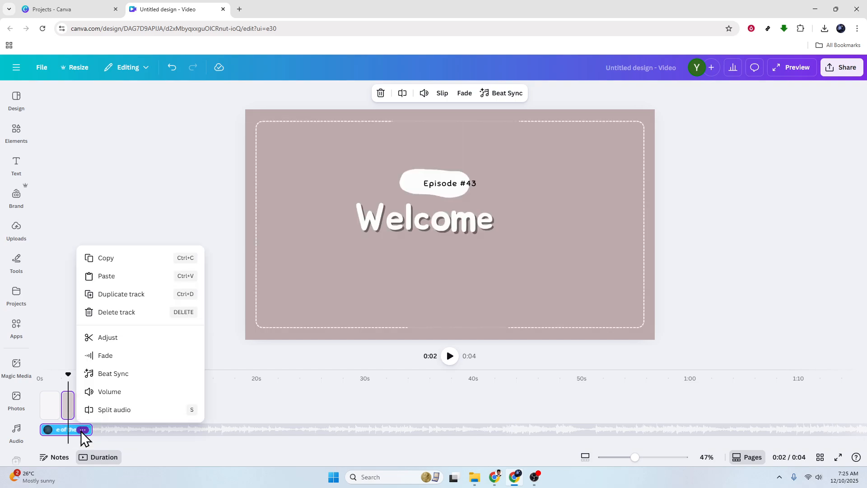
scroll(185, 204, down, 3)
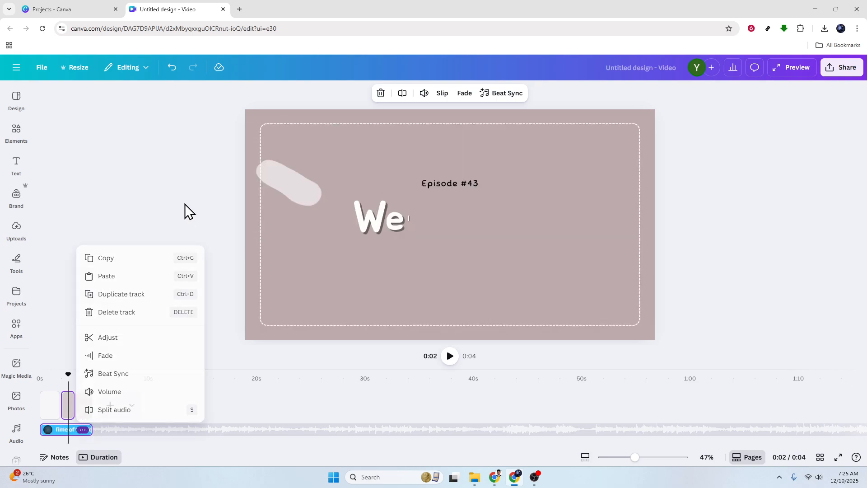
Step: Download pages 1–3 of the design as an MP4 Video at 1080p (HD) quality
click(854, 71)
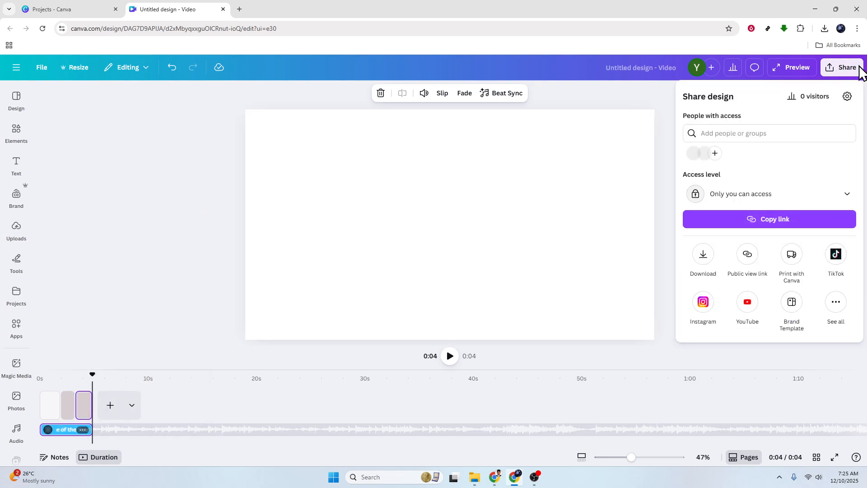
click(703, 262)
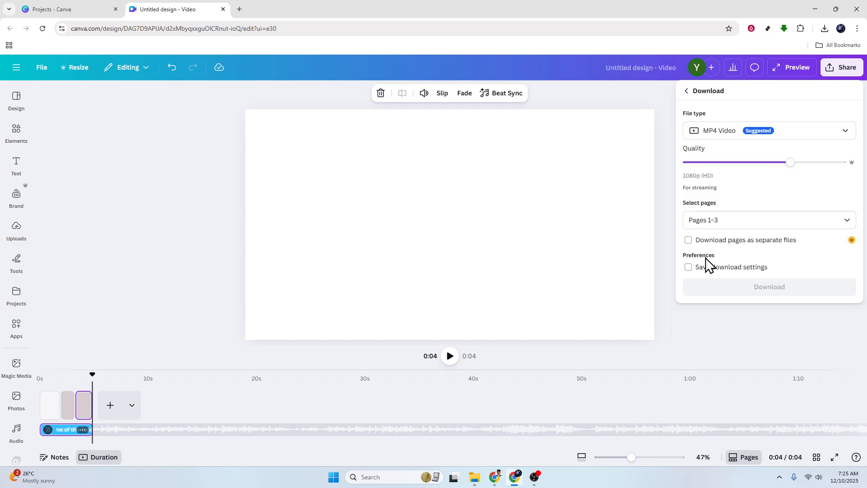
click(721, 134)
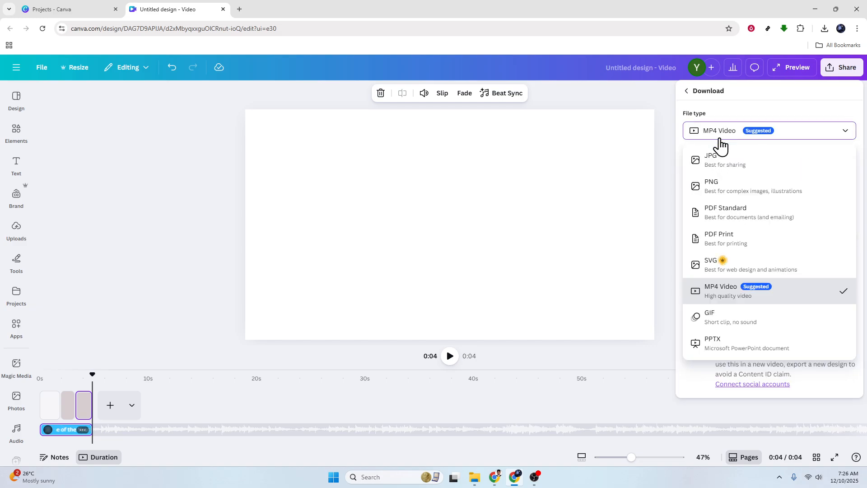
click(735, 293)
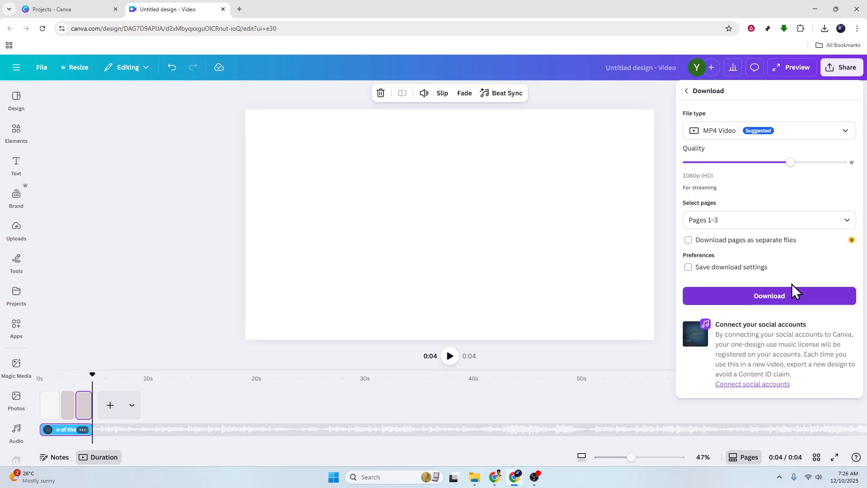
click(822, 220)
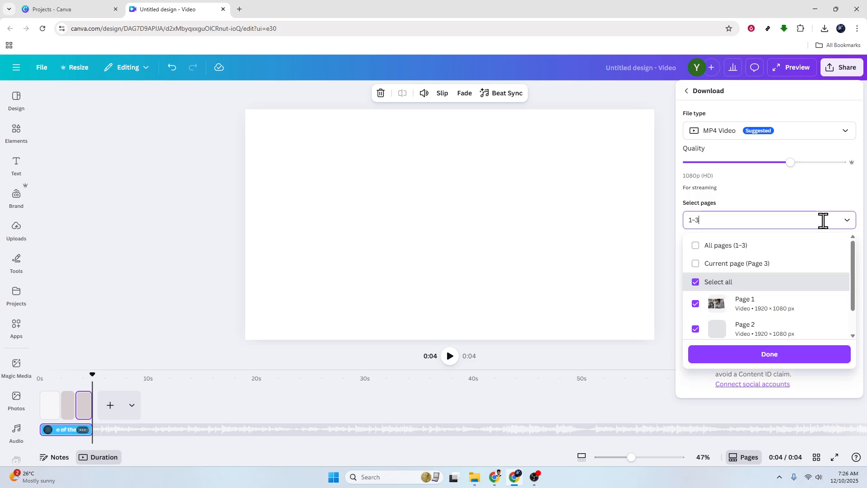
click(848, 222)
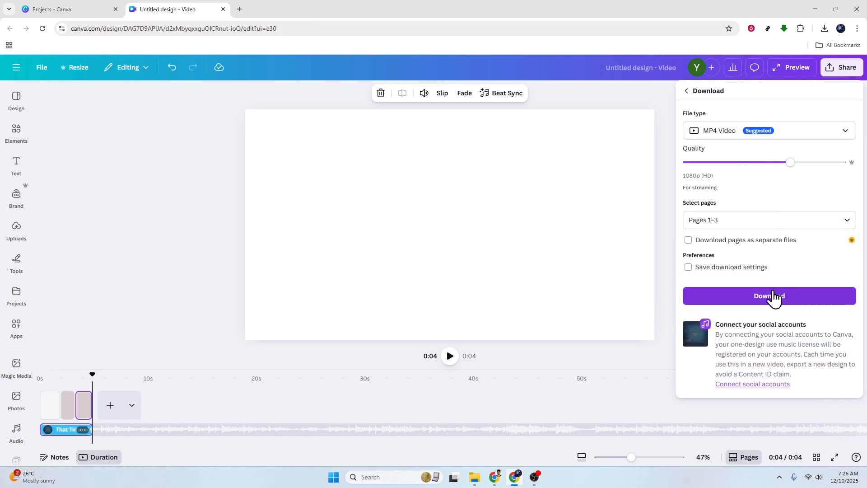
click(773, 294)
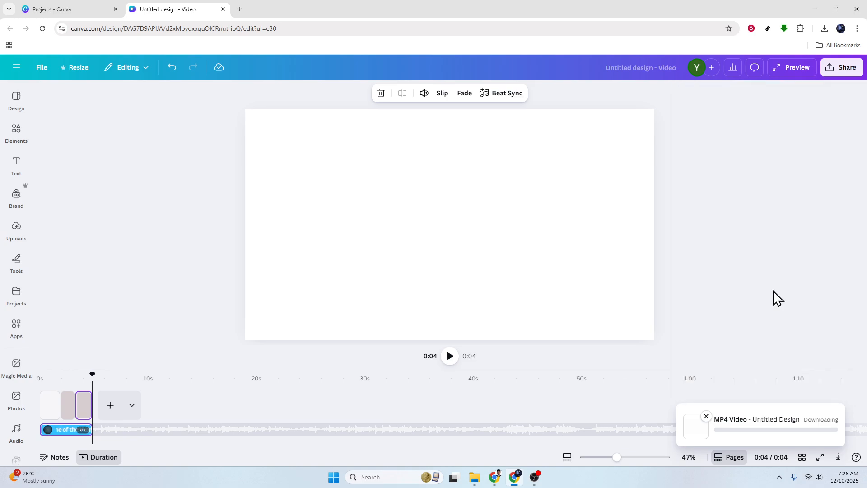